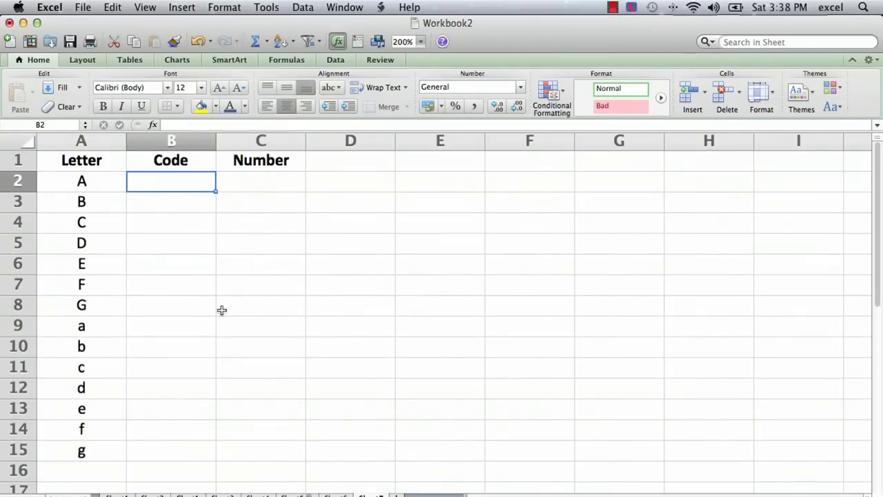
Enter =CODE(A2) in B2 so it returns 65 for the letter A
type("=code")
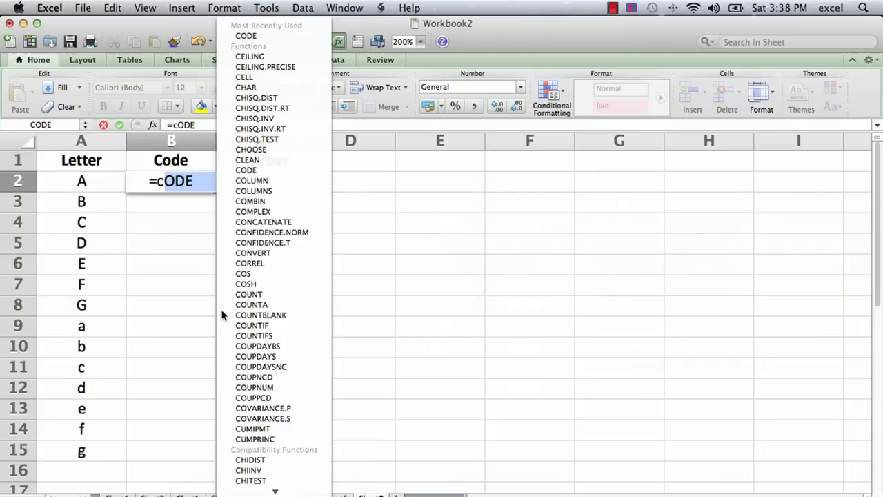
type("(")
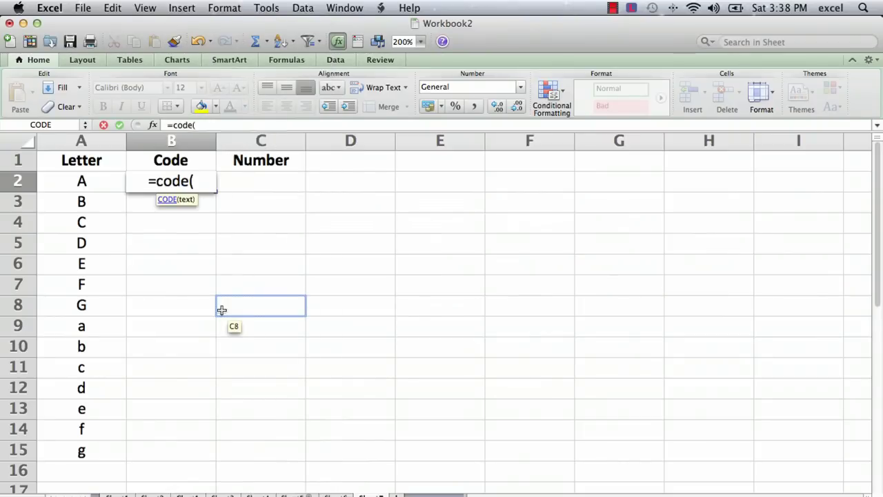
left_click(84, 181)
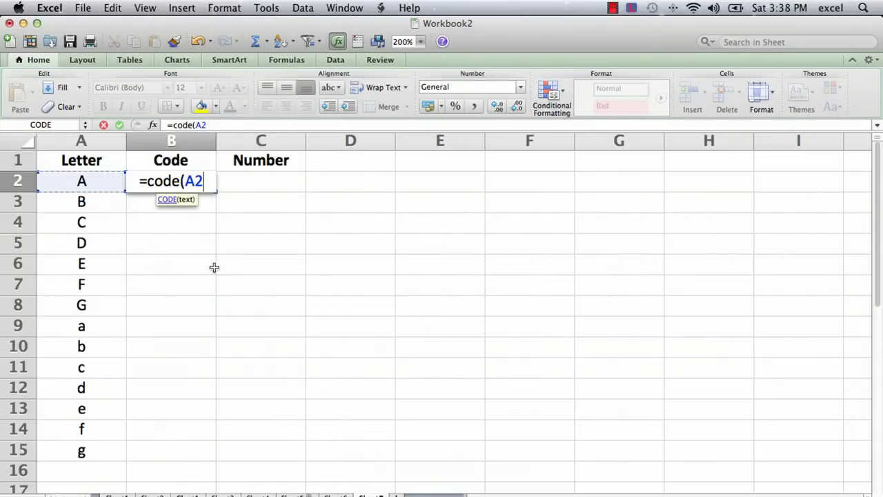
type(")")
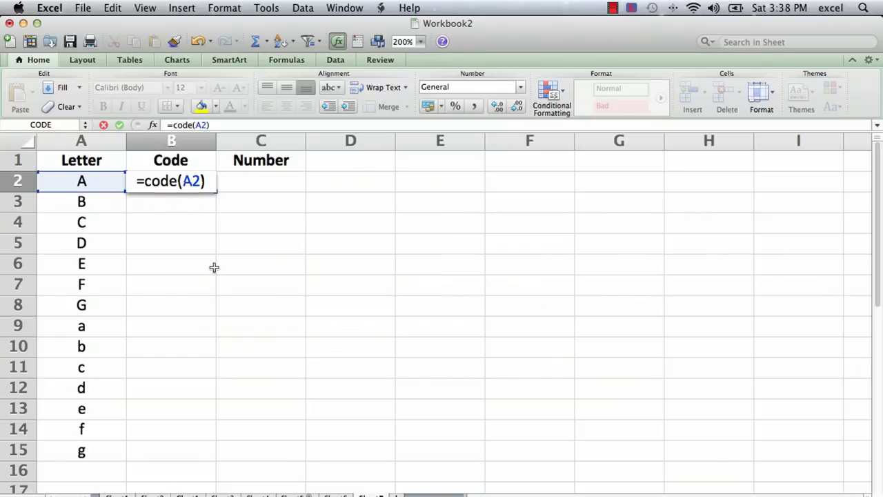
key("Return")
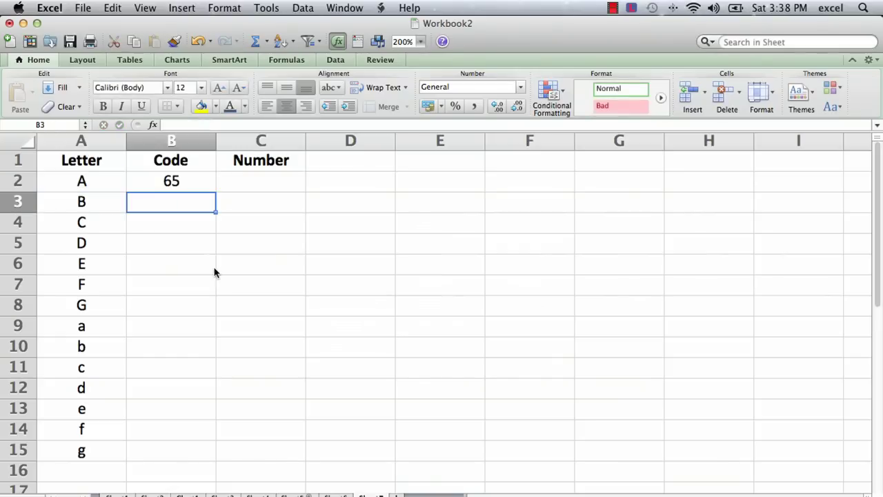
left_click(158, 182)
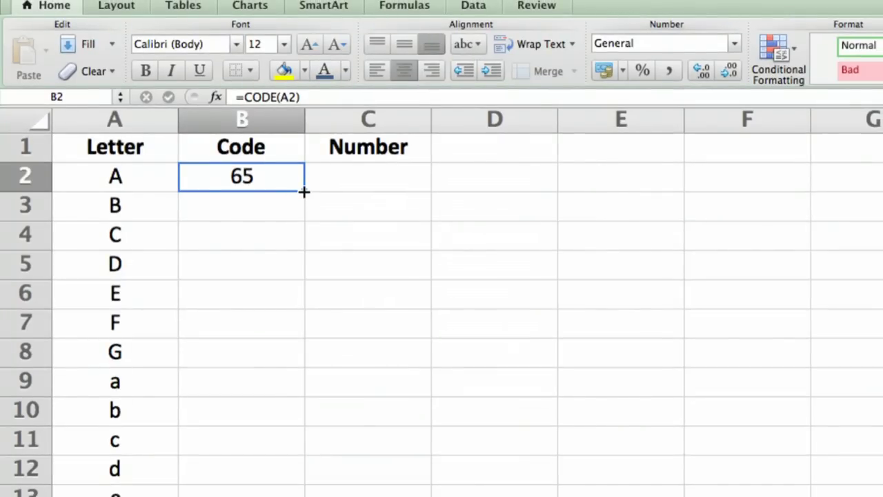
Copy B2's CODE formula down through B15, giving 66–71 for B–G and 97–103 for a–g
left_click_drag(304, 192, 302, 494)
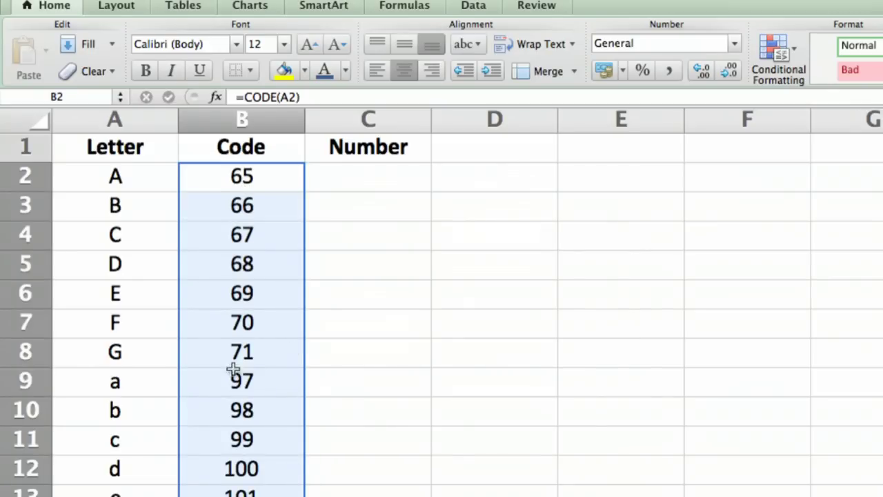
left_click(236, 299)
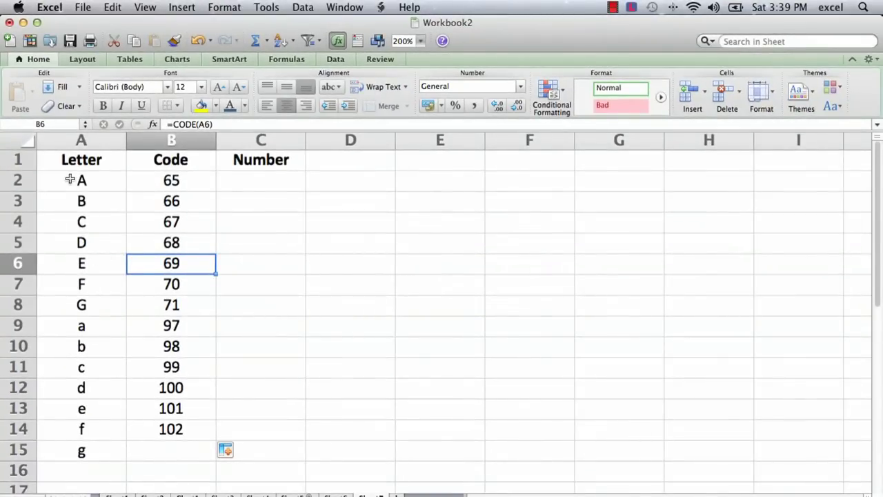
left_click(202, 430)
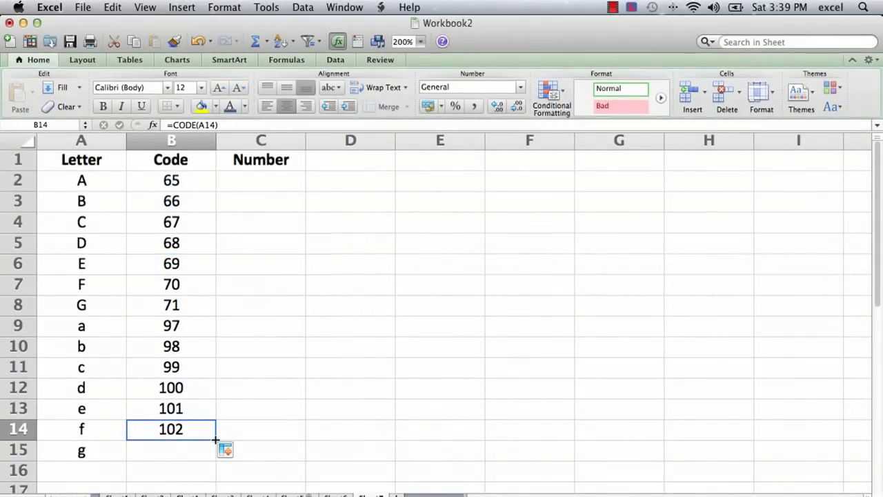
left_click_drag(215, 439, 216, 459)
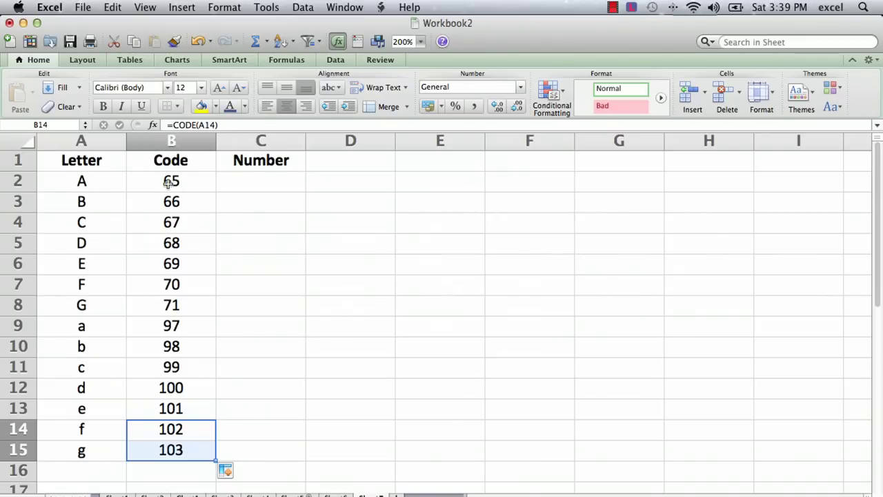
left_click(242, 183)
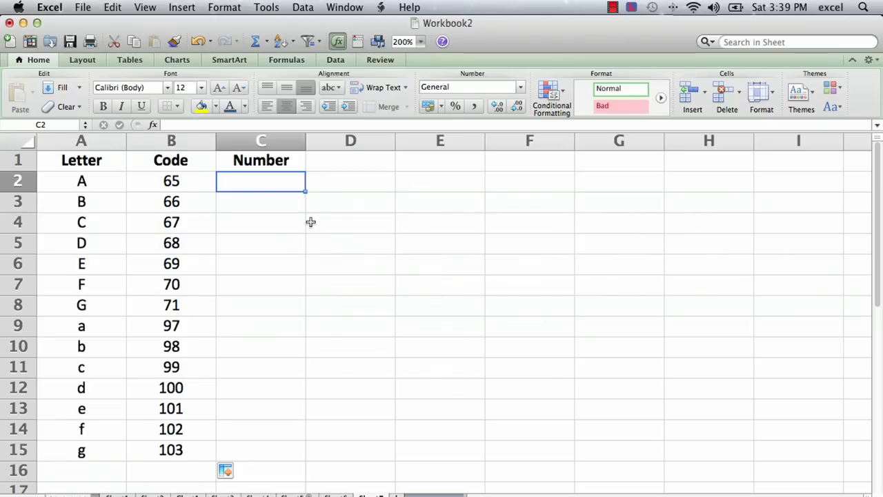
Enter =B2-64 in C2 and fill it down to C8 for A–G
type("=")
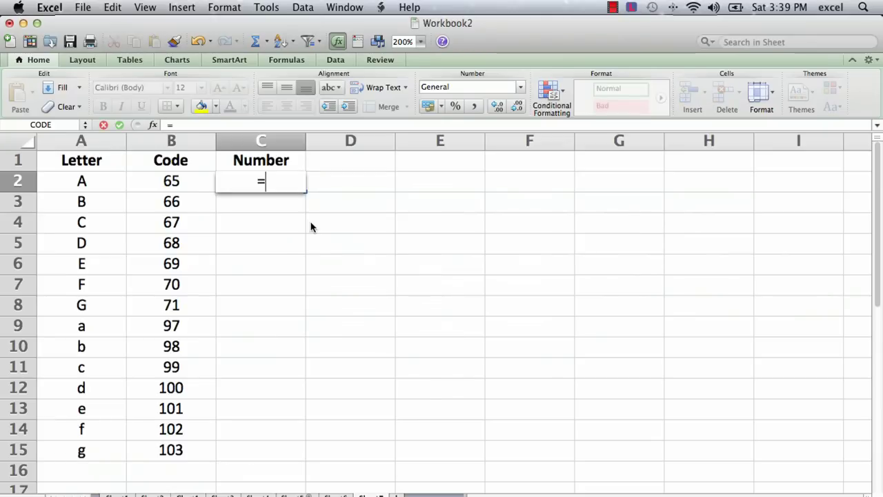
left_click(169, 189)
type("-")
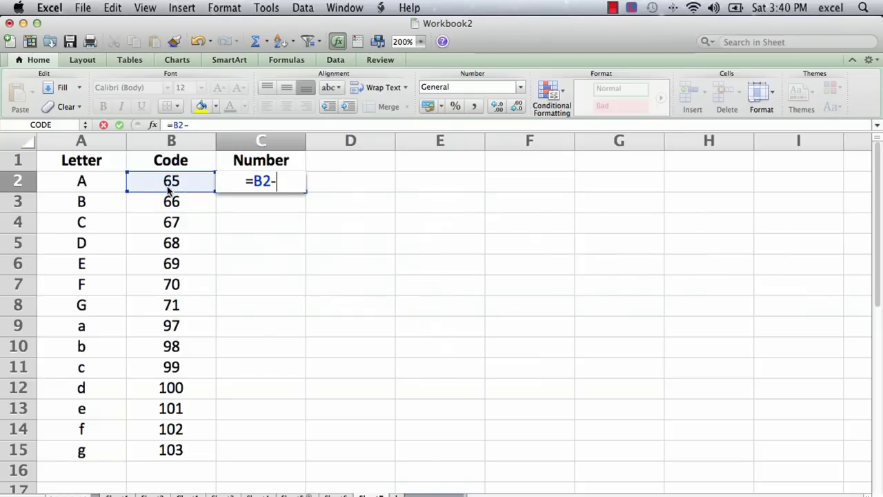
type("64")
key("Return")
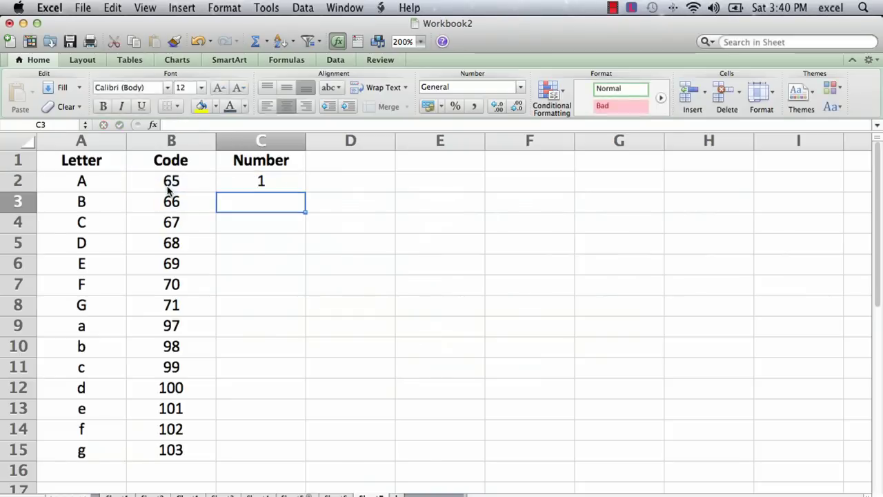
left_click(251, 178)
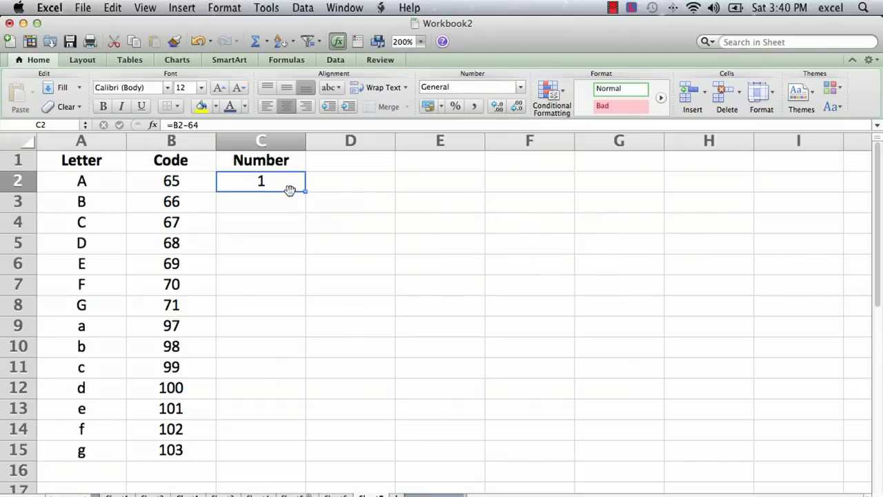
left_click_drag(304, 192, 298, 310)
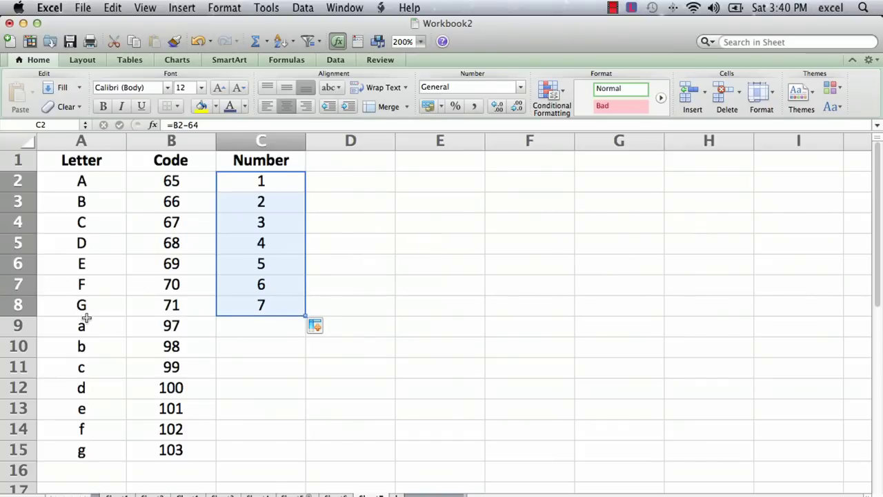
Enter =B9-96 in C9 and fill it down to C15 for a–g
left_click(248, 326)
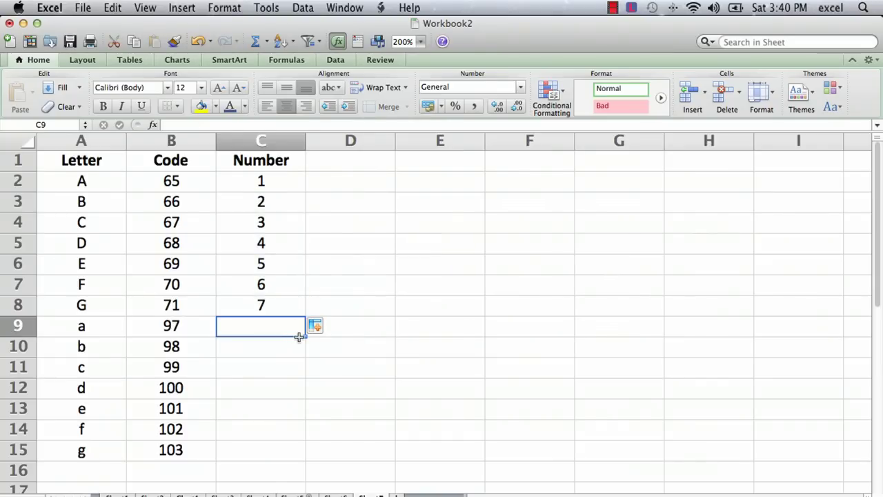
type("=")
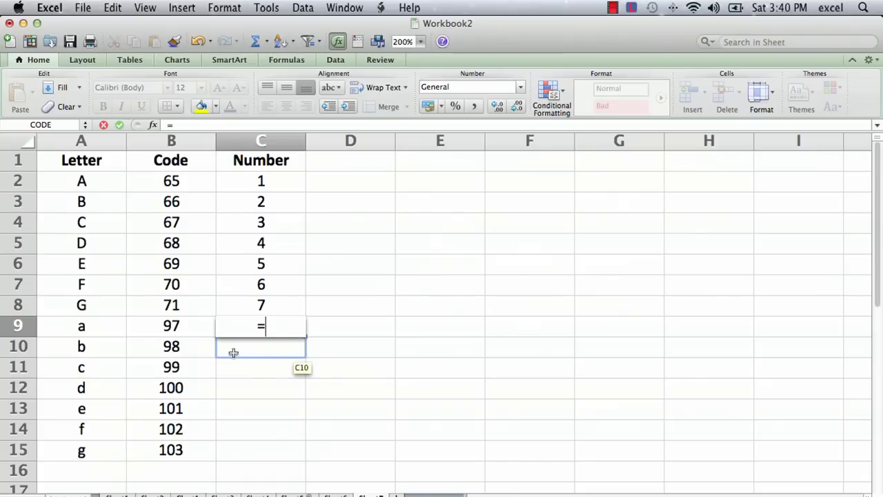
left_click(193, 329)
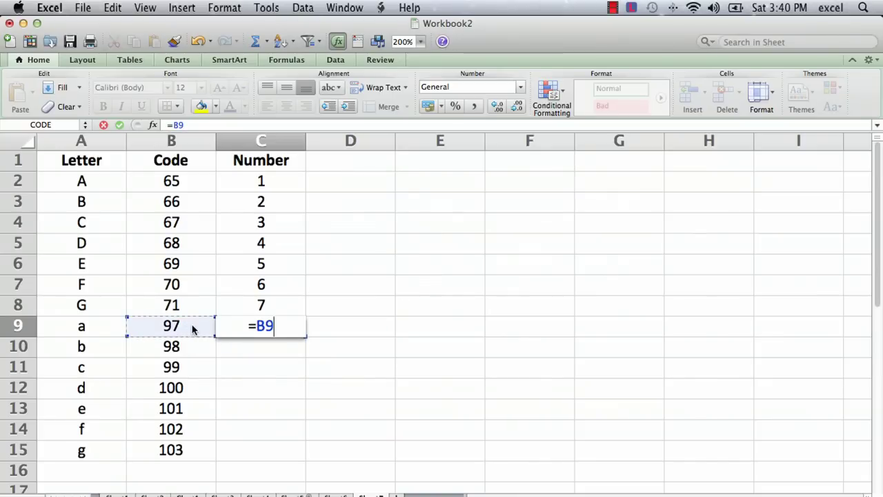
type("-96")
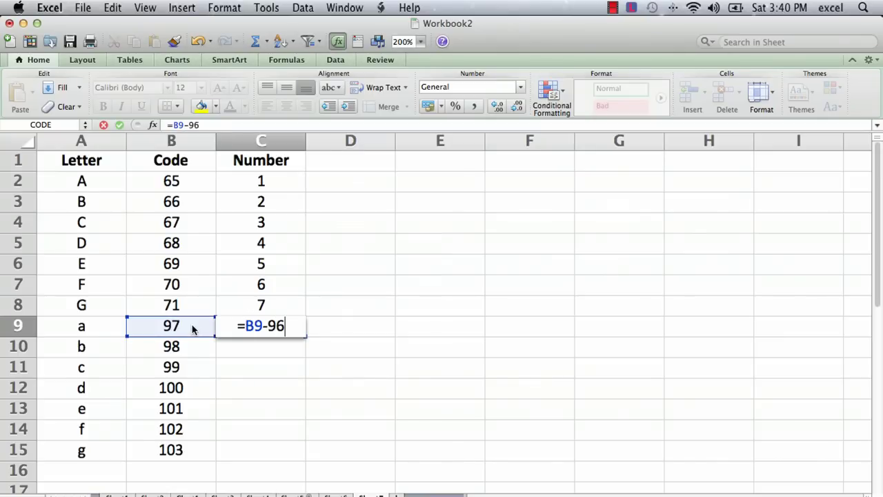
key("Return")
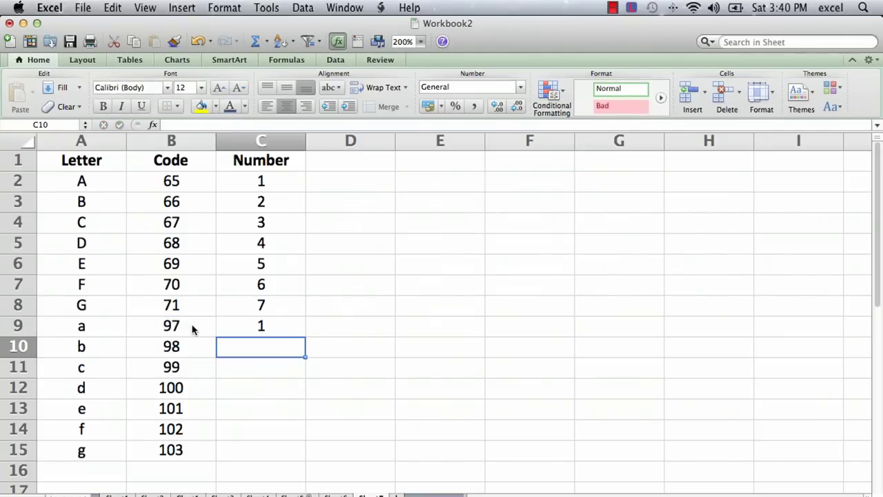
left_click(247, 334)
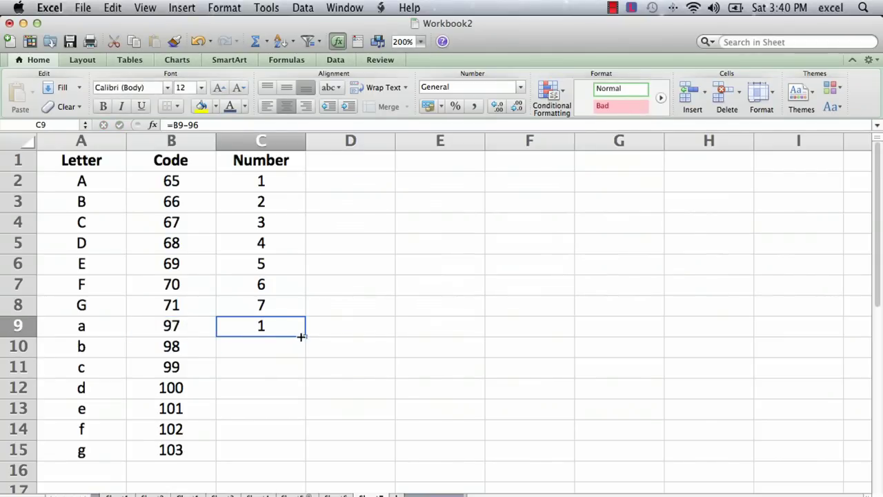
left_click_drag(303, 336, 306, 459)
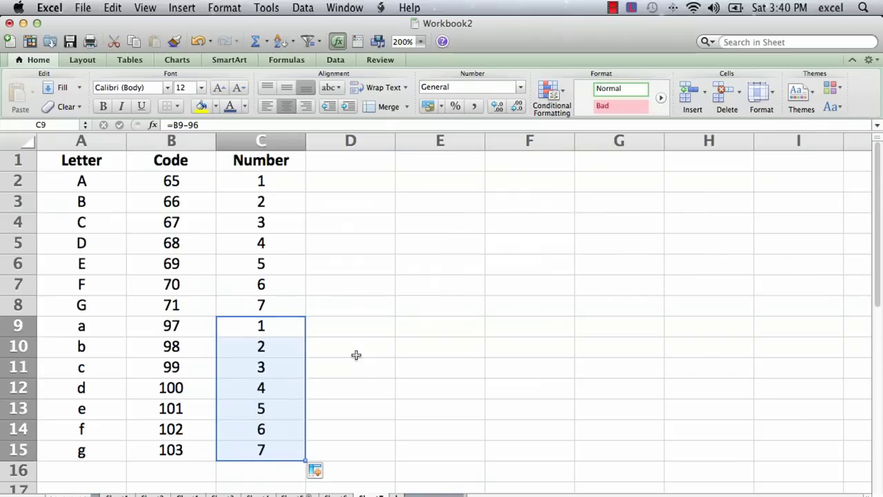
Add a 'Formula' header in D1 and enter =CODE(A2)-64 in D2
left_click(337, 163)
type("F")
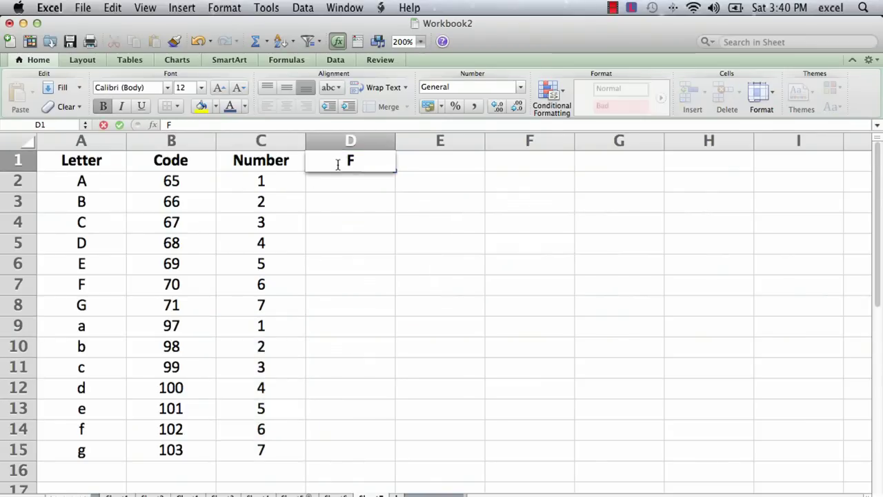
type("ormula")
key("Return")
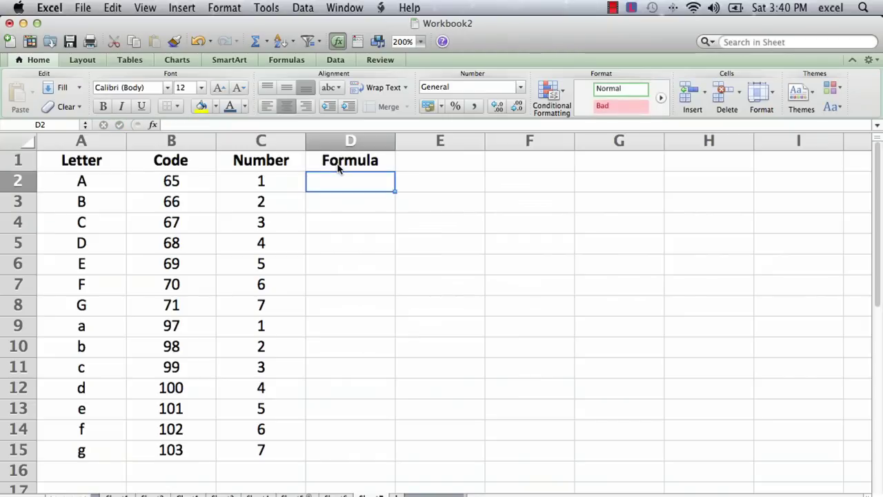
type("=")
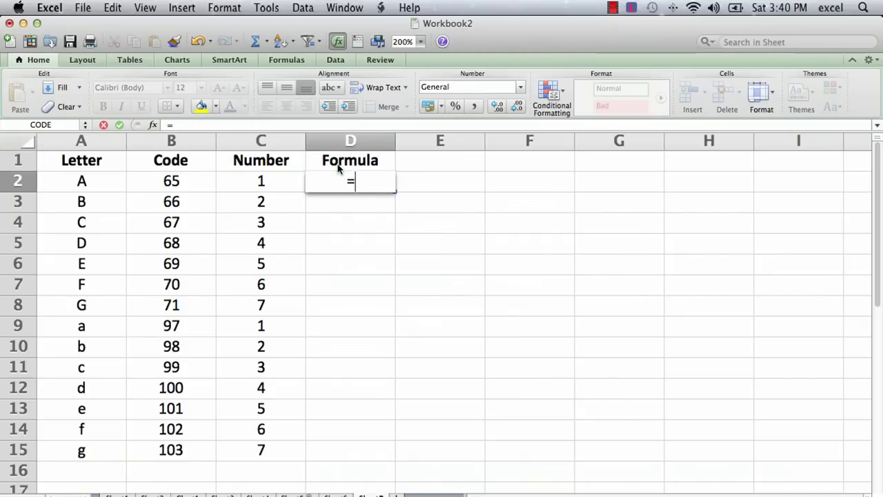
type("code(")
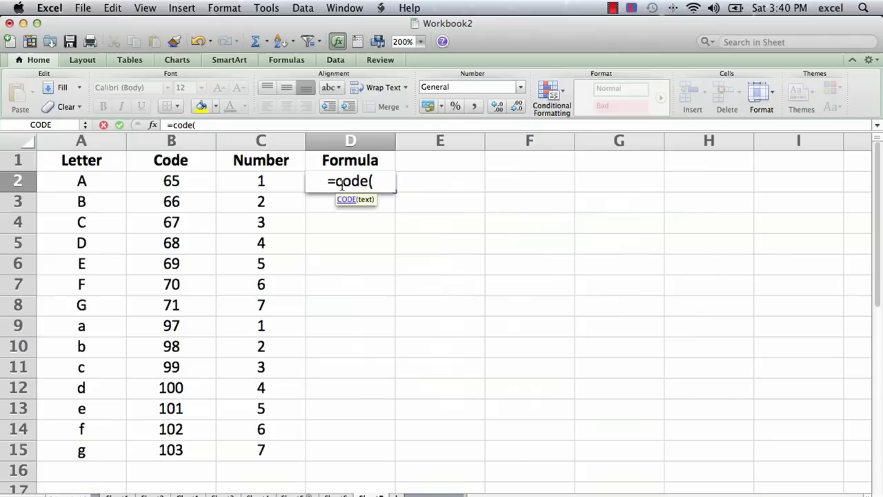
left_click(84, 182)
type(")")
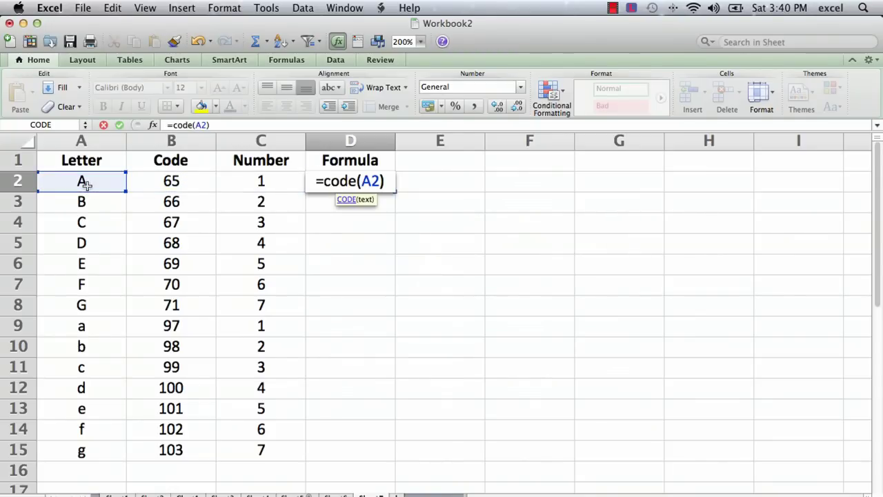
type("-64")
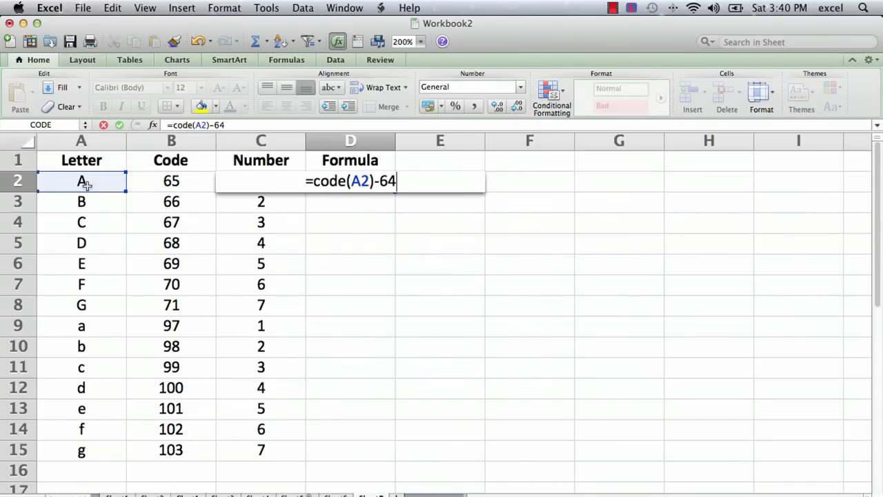
key("Return")
Fill the =CODE(A2)-64 formula down from D2 to D8, giving 1–7 for A–G
left_click(347, 178)
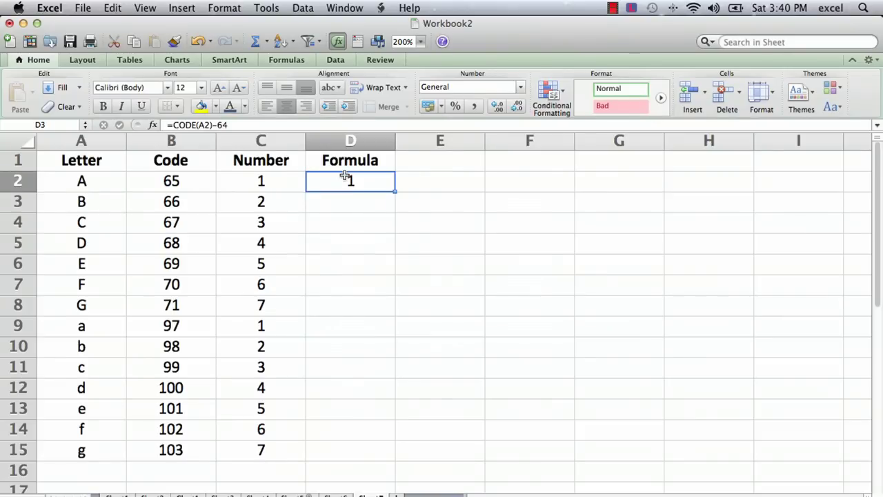
left_click_drag(394, 191, 376, 325)
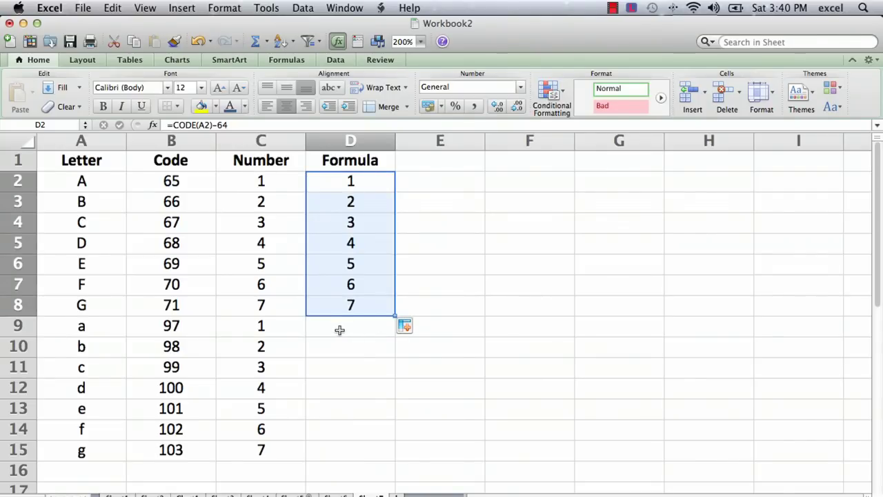
left_click(356, 304)
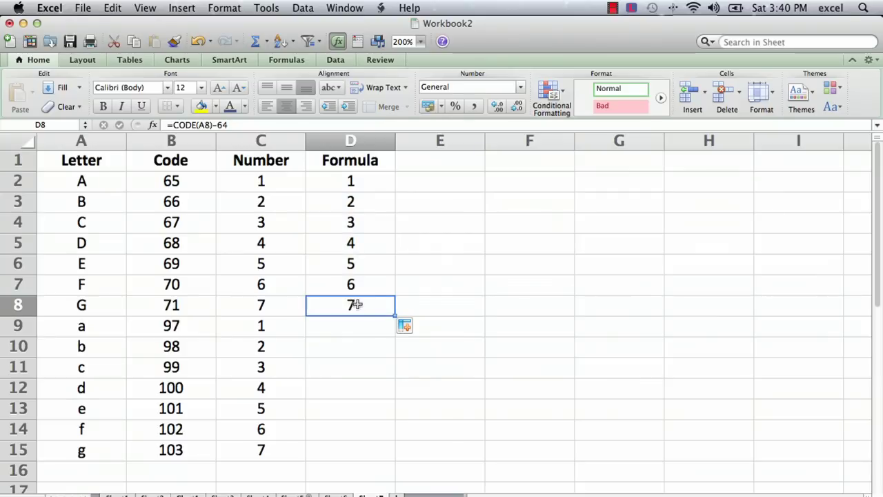
left_click(397, 319)
Extend the formula into D9 and change its offset to subtract 96, showing 1 for a
left_click(389, 310)
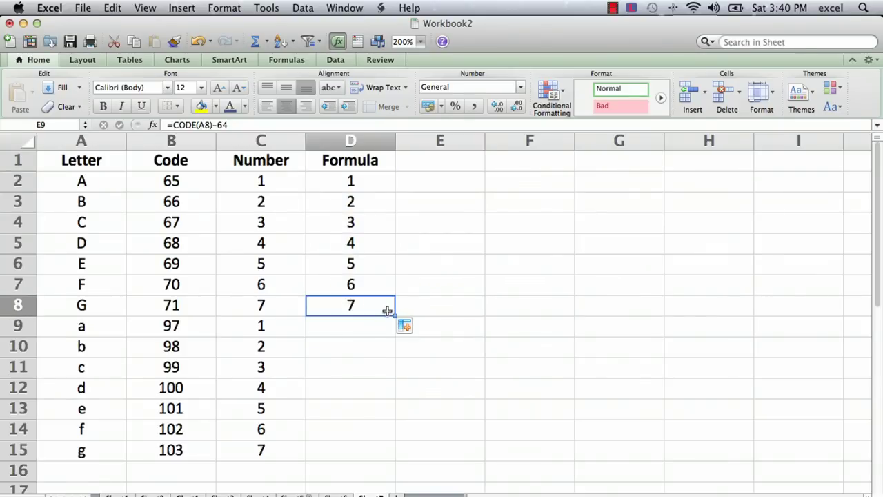
left_click_drag(394, 316, 359, 325)
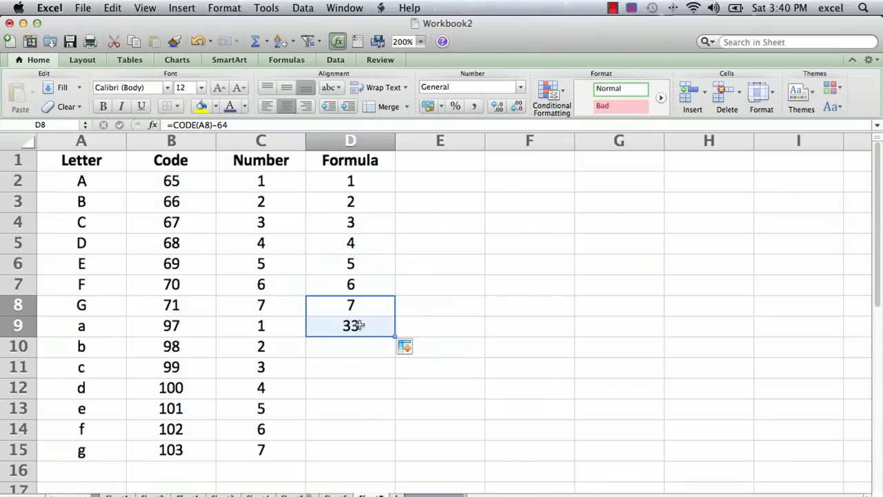
left_click(355, 326)
left_click(245, 131)
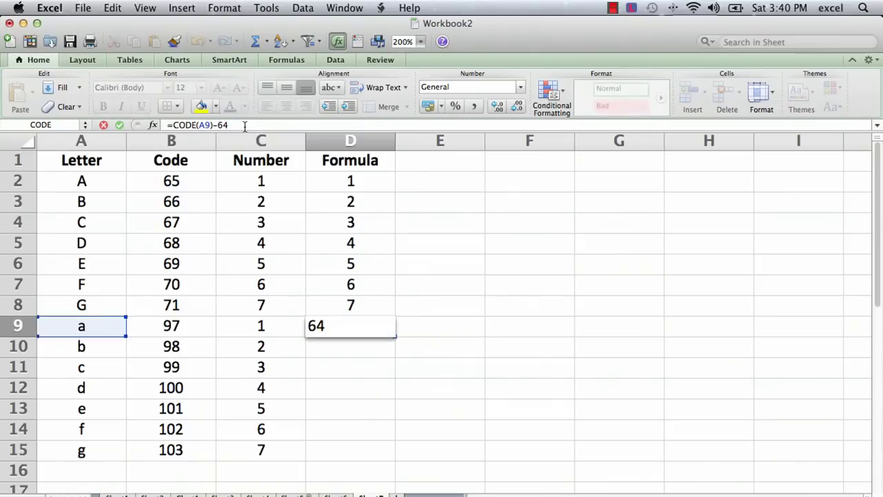
key("BackSpace")
key("BackSpace")
type("9")
key("Return")
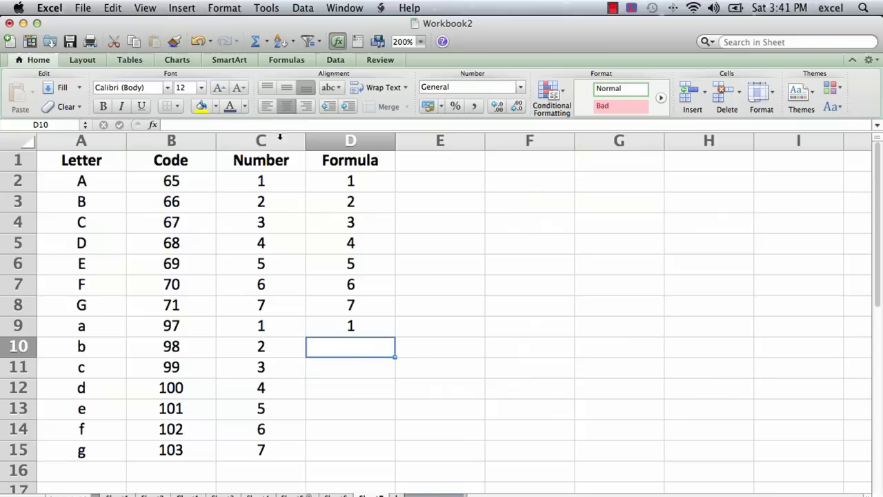
Fill D9's minus-96 formula down to D15, then delete the Code and old Number columns
left_click(362, 324)
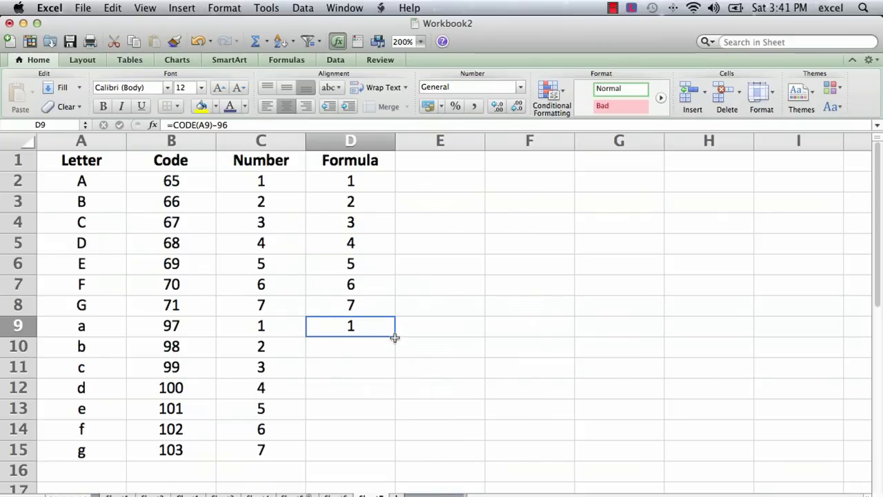
left_click_drag(396, 336, 385, 456)
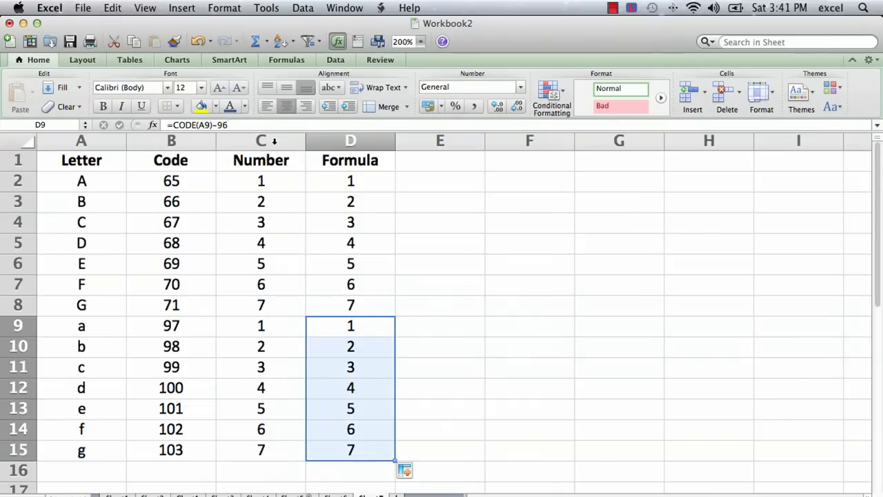
left_click_drag(274, 141, 207, 142)
right_click(207, 142)
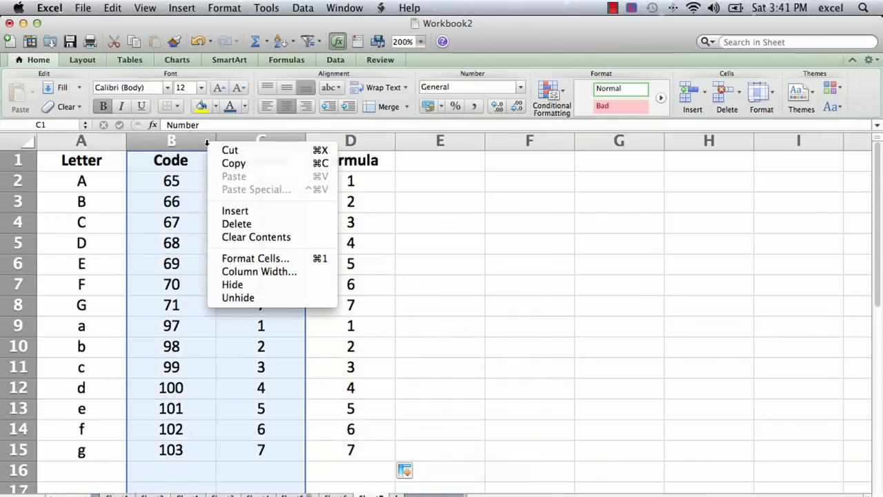
left_click(236, 223)
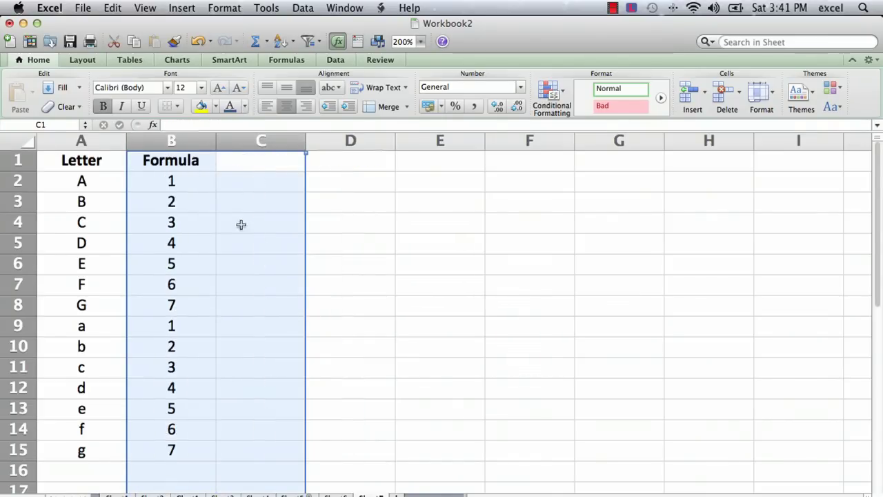
left_click(178, 178)
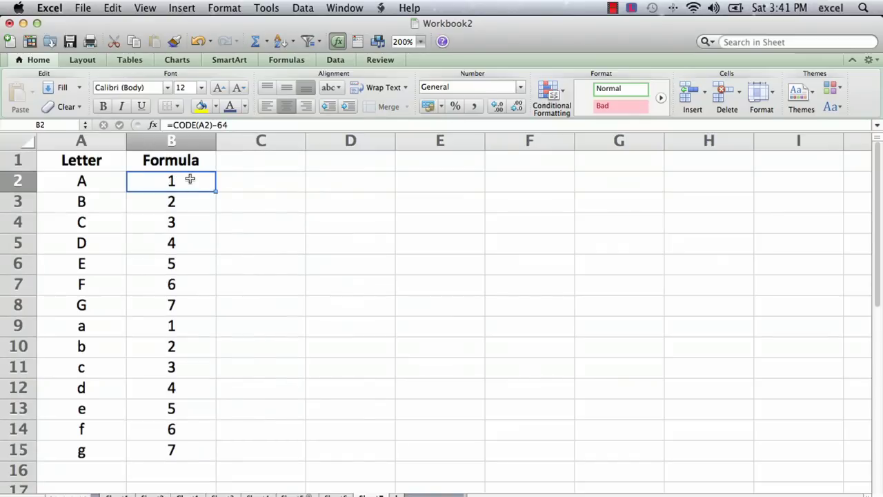
Rename the Formula header in B1 to 'Number'
left_click(189, 160)
type("Number")
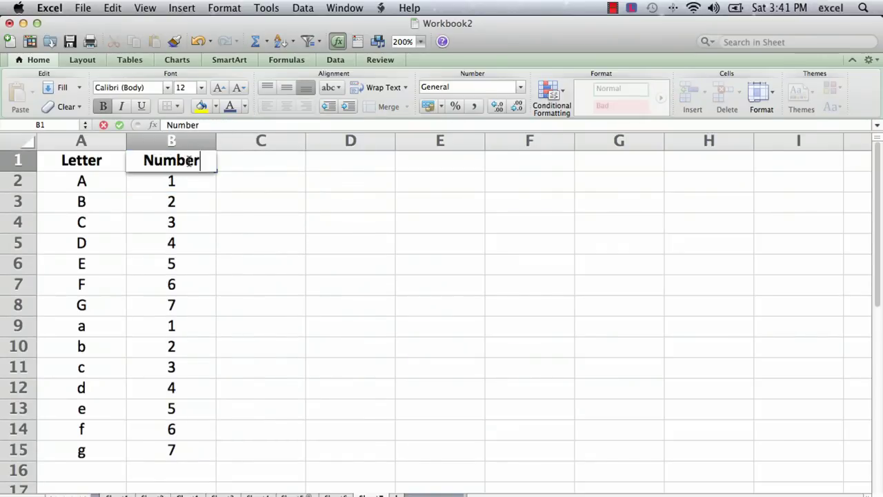
key("Return")
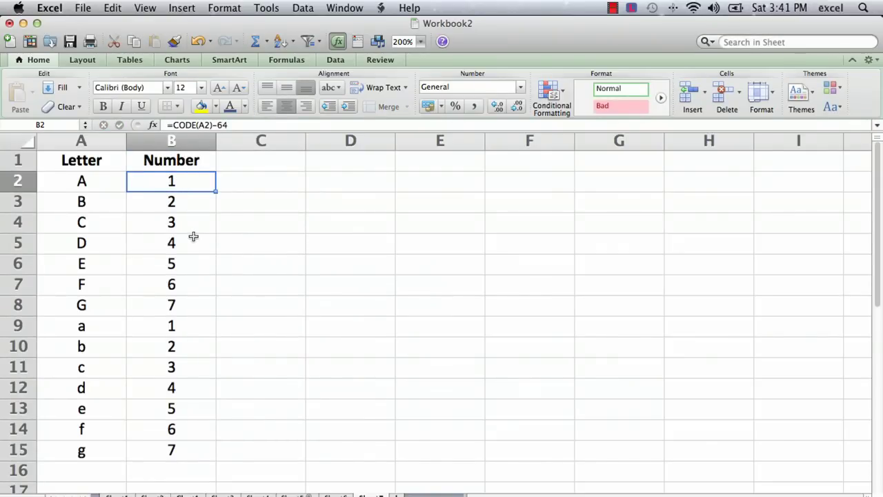